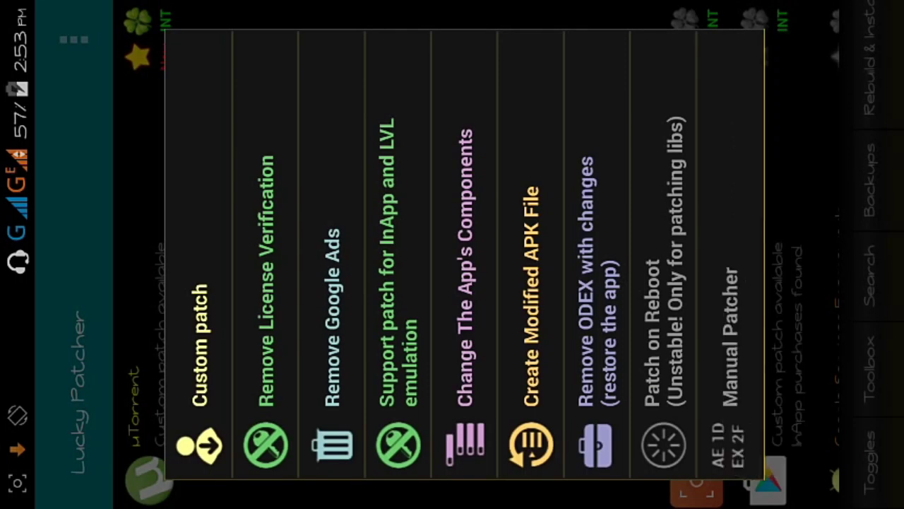
Step: Choose 'Support patch for InApp and LVL emulation' from uTorrent's patch menu
{"action": "left_click", "coordinate": [401, 142]}
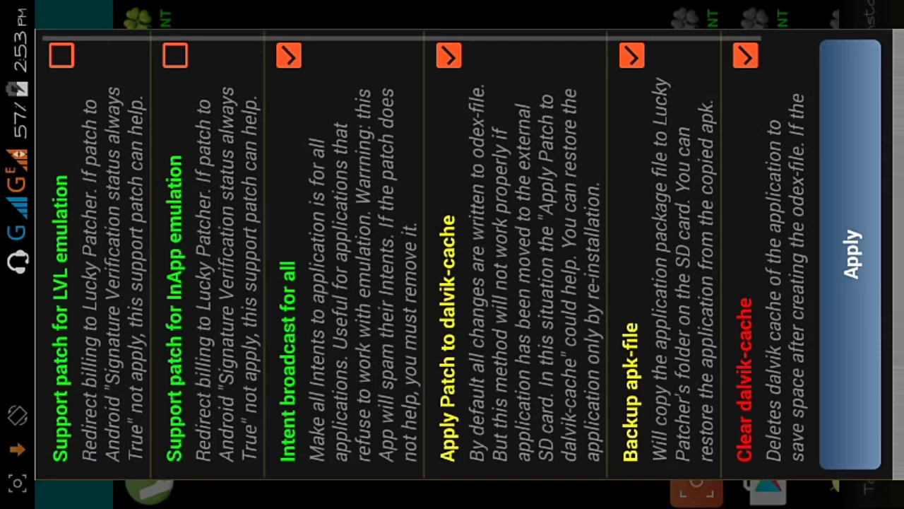
Step: Swipe through the InApp emulation patch options while patching uTorrent
{"action": "left_click_drag", "start_coordinate": [629, 172], "coordinate": [582, 171]}
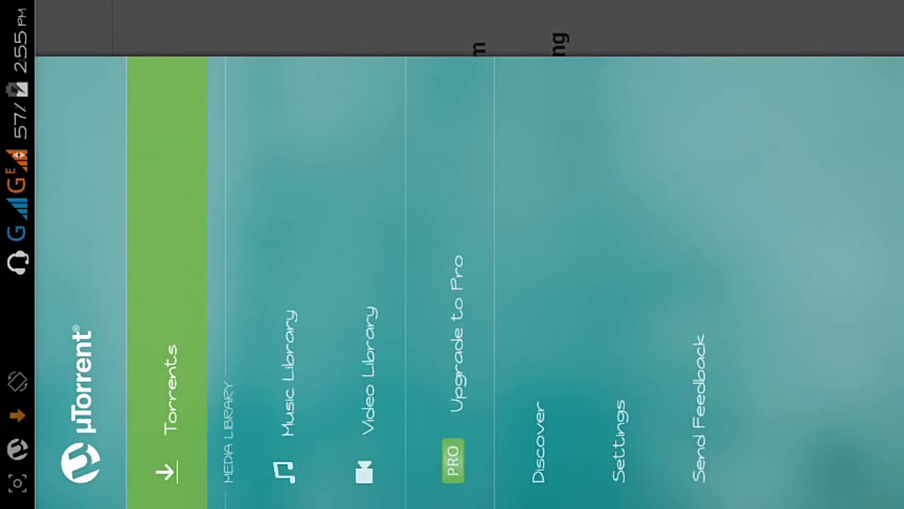
Step: Swipe open uTorrent's left navigation drawer to reveal 'Upgrade to Pro'
{"action": "left_click_drag", "start_coordinate": [469, 200], "coordinate": [704, 198]}
Step: Upgrade uTorrent to Pro for free through the InApp hack and dismiss the congratulations
{"action": "left_click", "coordinate": [454, 332]}
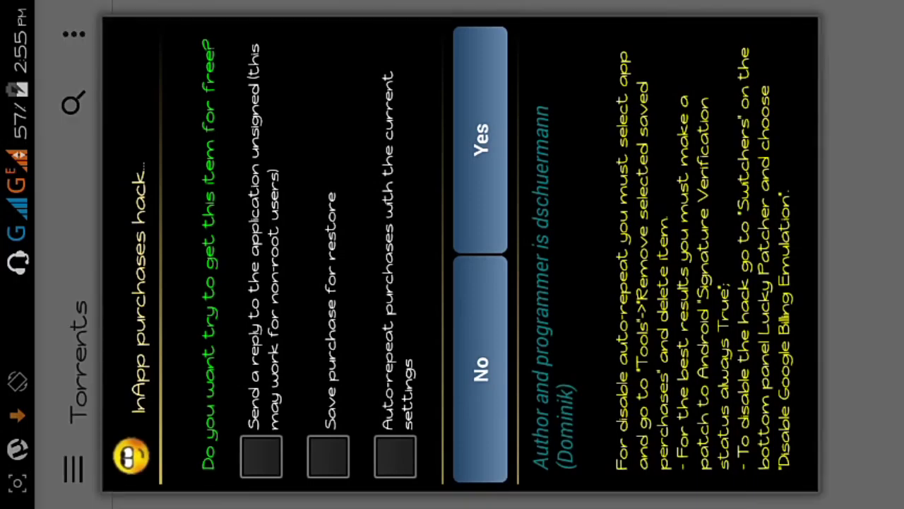
{"action": "left_click", "coordinate": [482, 143]}
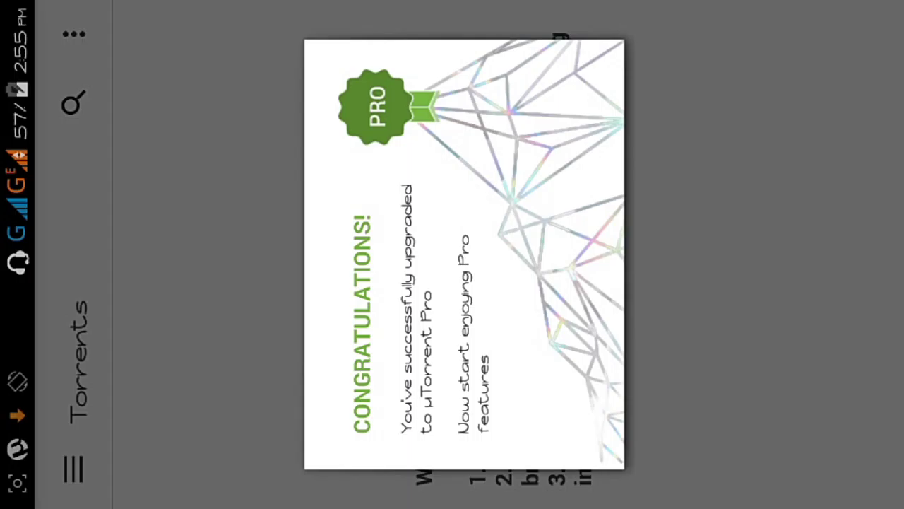
{"action": "left_click", "coordinate": [463, 254]}
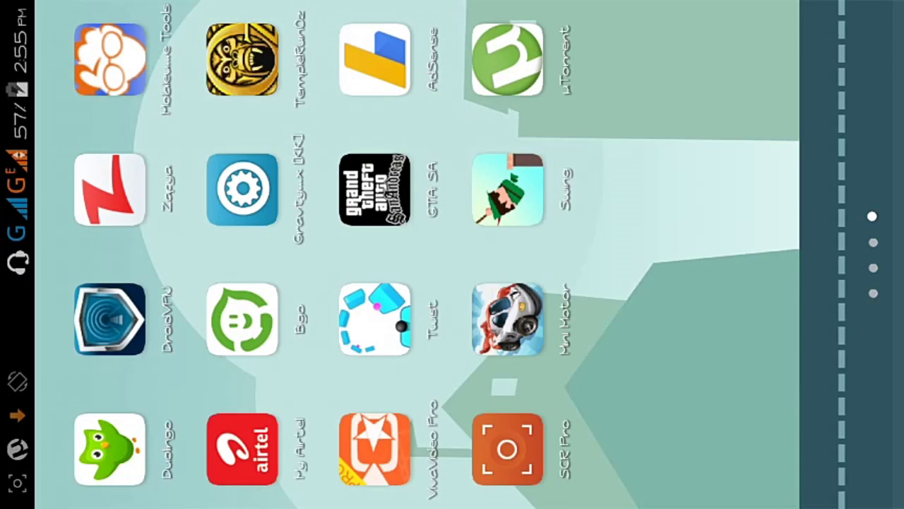
Step: Launch Mini Motor Racing from the home screen
{"action": "left_click_drag", "start_coordinate": [14, 219], "coordinate": [444, 216]}
{"action": "left_click_drag", "start_coordinate": [158, 371], "coordinate": [21, 371]}
{"action": "left_click", "coordinate": [508, 319]}
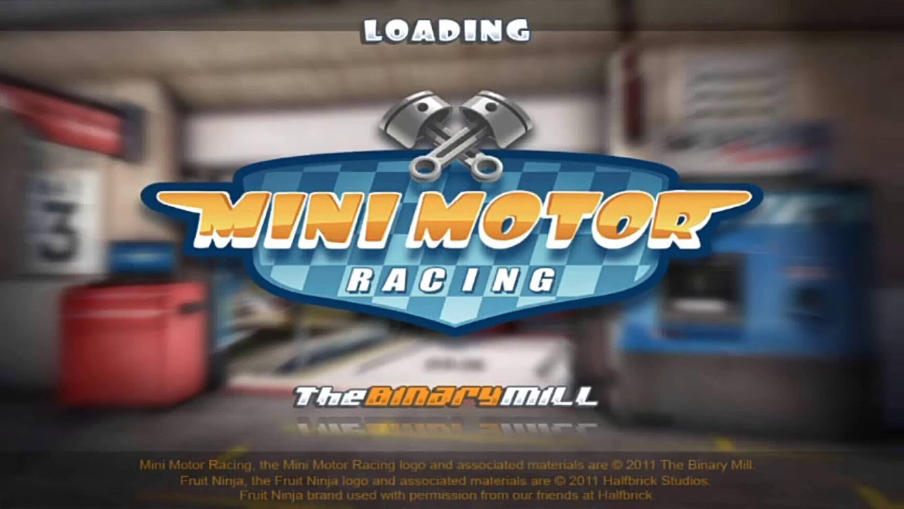
Step: Raise the sound volume to maximum and go to the in-game Store
{"action": "key", "text": "XF86AudioLowerVolume"}
{"action": "key", "text": "XF86AudioLowerVolume"}
{"action": "key", "text": "XF86AudioLowerVolume"}
{"action": "key", "text": "XF86AudioLowerVolume"}
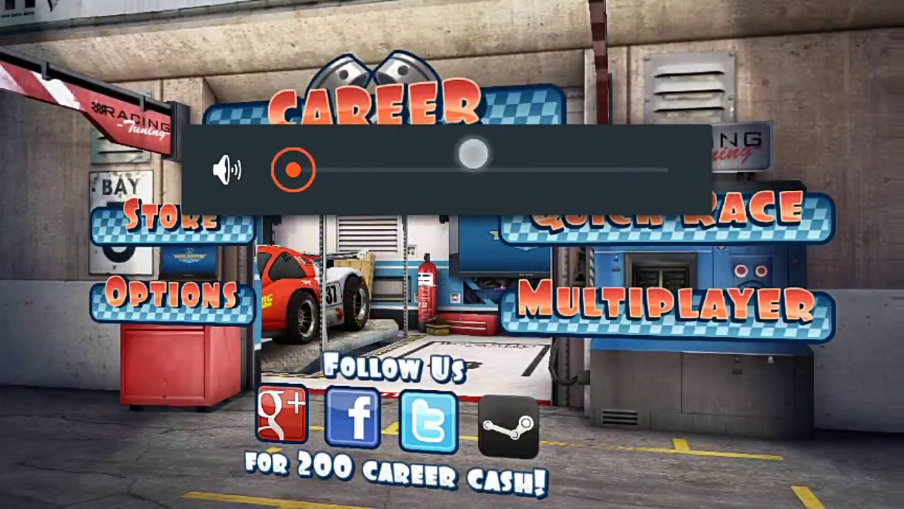
{"action": "left_click_drag", "start_coordinate": [471, 169], "coordinate": [785, 164]}
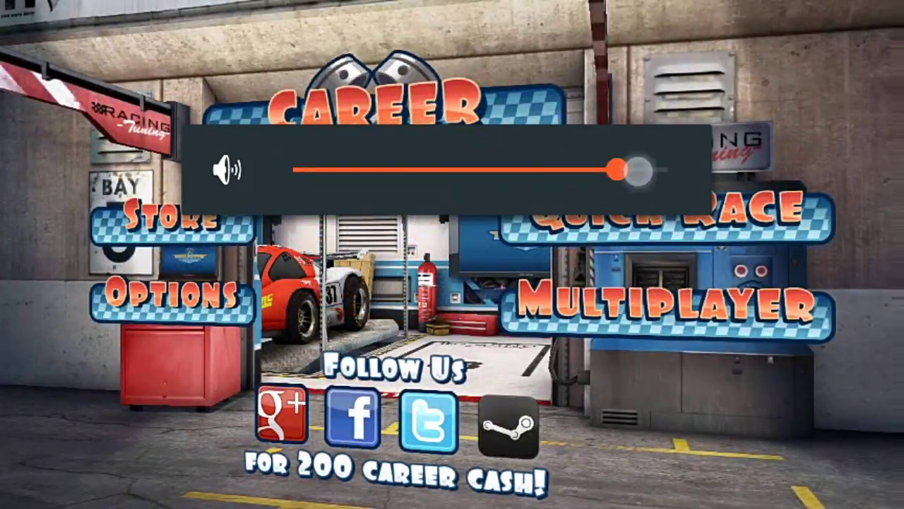
{"action": "left_click", "coordinate": [806, 139]}
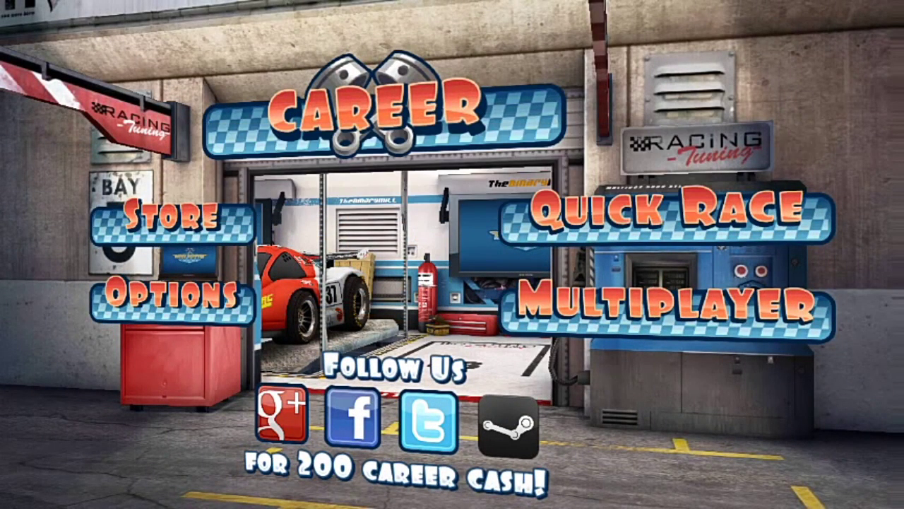
{"action": "left_click", "coordinate": [667, 212]}
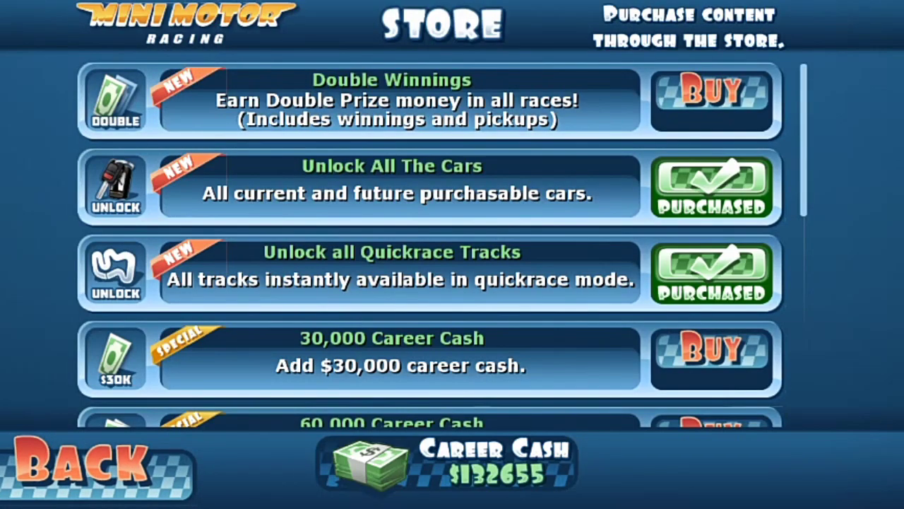
Step: Buy the 60,000 Career Cash pack for free via the InApp purchases hack prompt
{"action": "left_click_drag", "start_coordinate": [721, 360], "coordinate": [750, 204]}
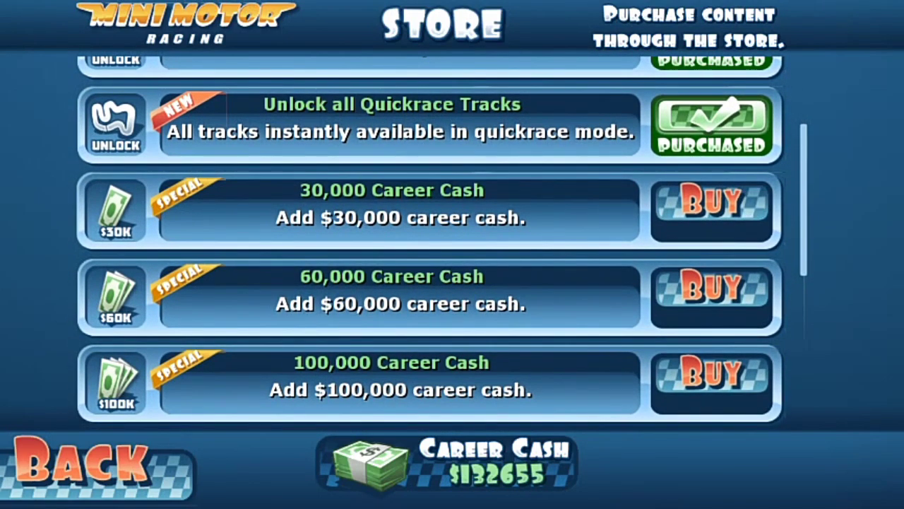
{"action": "left_click", "coordinate": [720, 290]}
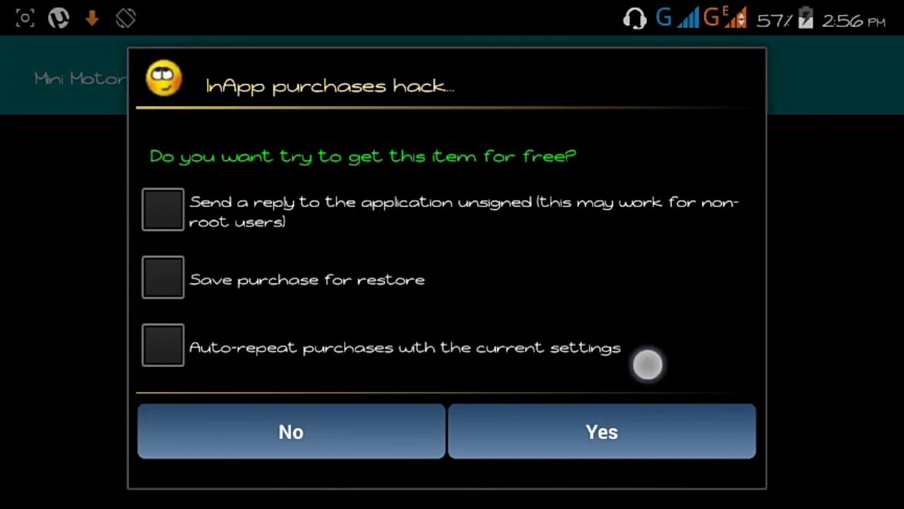
{"action": "left_click_drag", "start_coordinate": [646, 363], "coordinate": [660, 236]}
{"action": "left_click", "coordinate": [606, 307]}
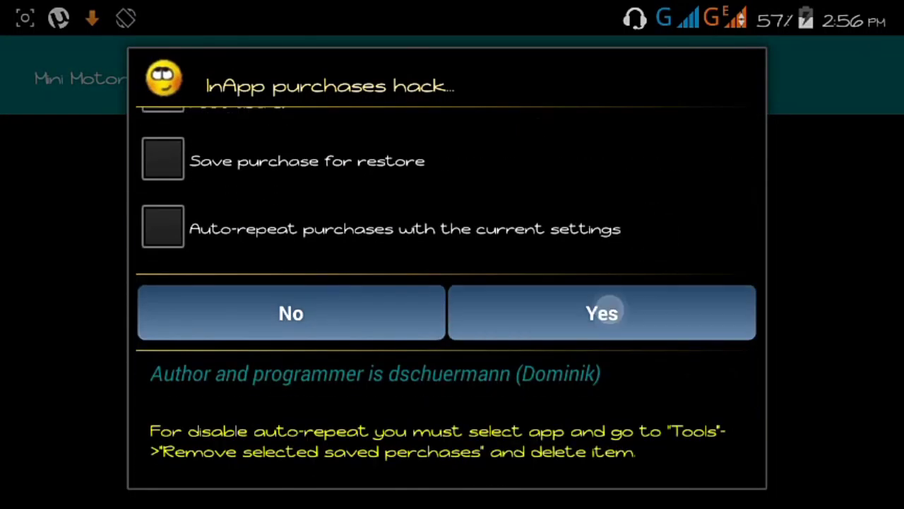